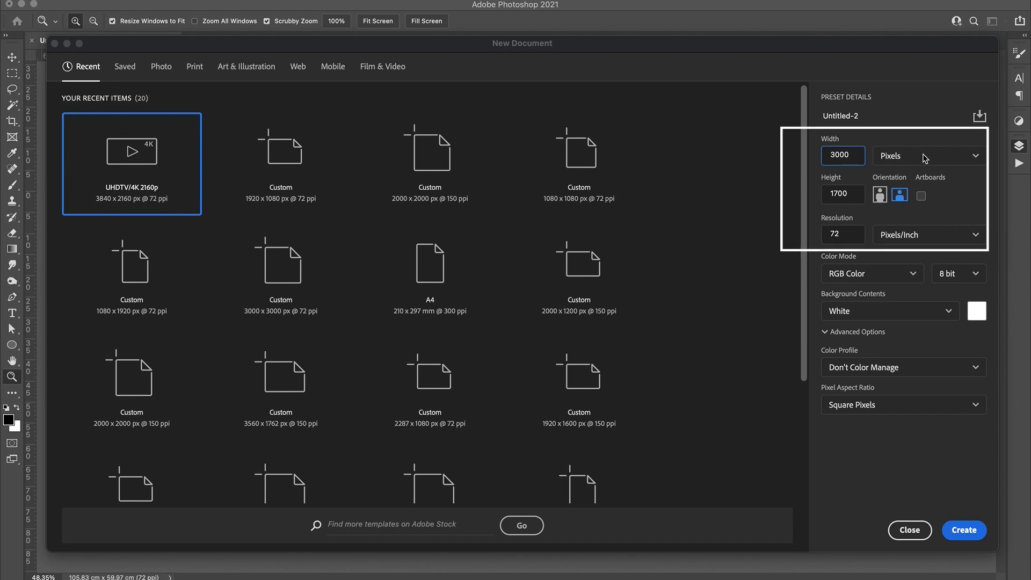
# - Create a 3000 x 1700 pixel document at 72 ppi and fill its background with bright green (#abf32e)
pyautogui.click(978, 528)
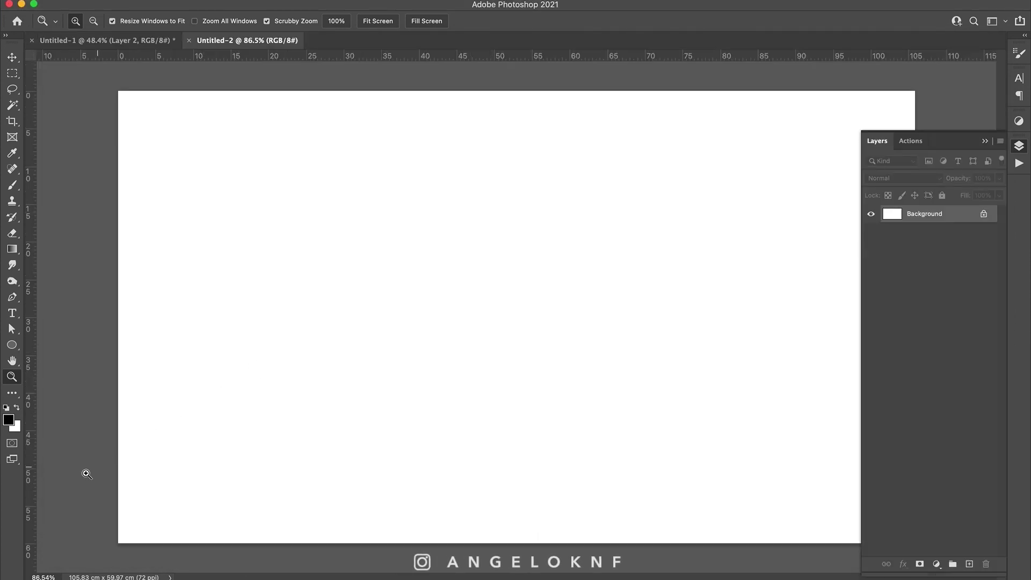
pyautogui.click(9, 419)
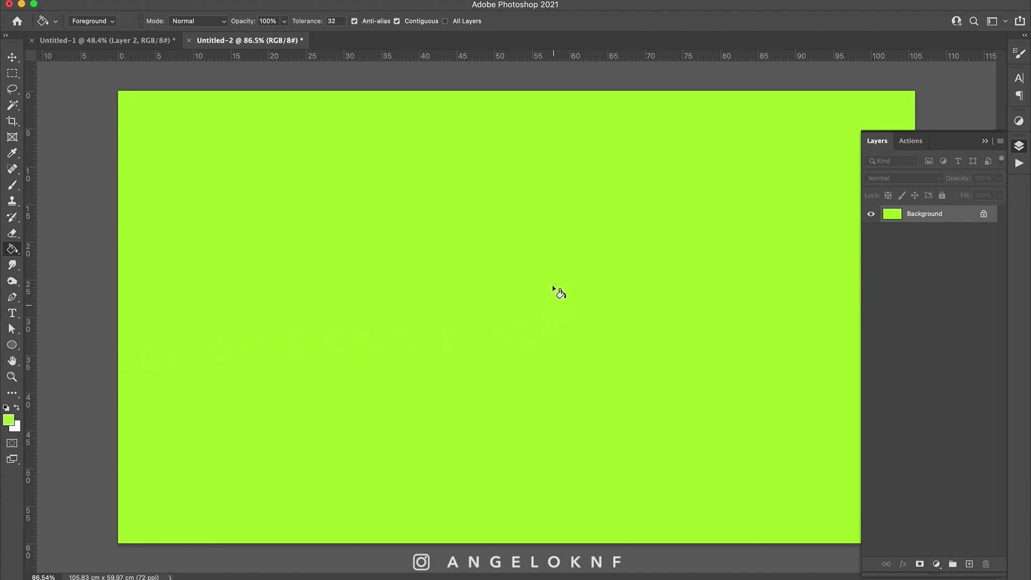
# - Add a black (#000000) letter D in Gotham Black at 1066 pt and position it in the middle of the canvas
pyautogui.press('t')
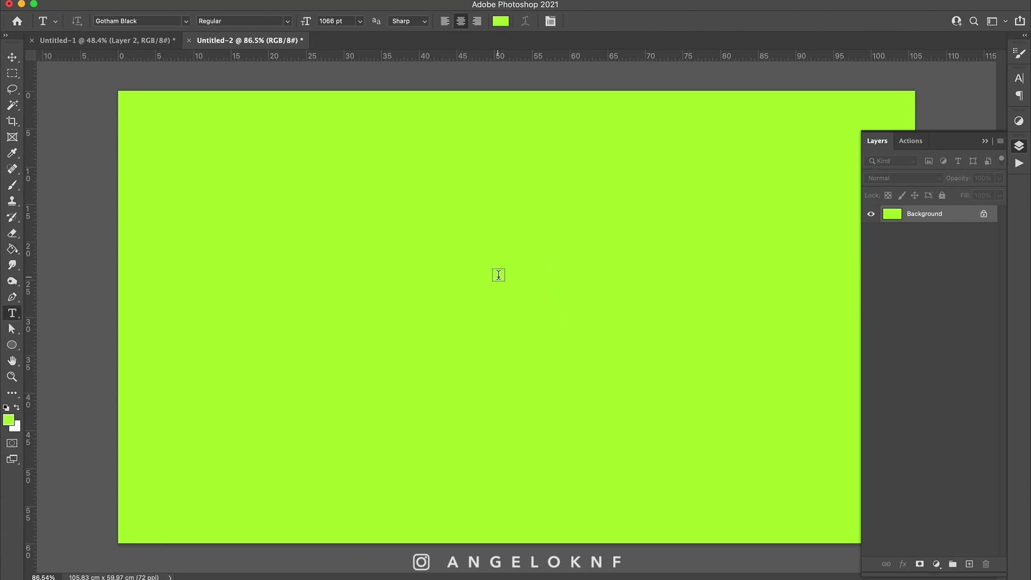
pyautogui.click(498, 276)
pyautogui.click(511, 290)
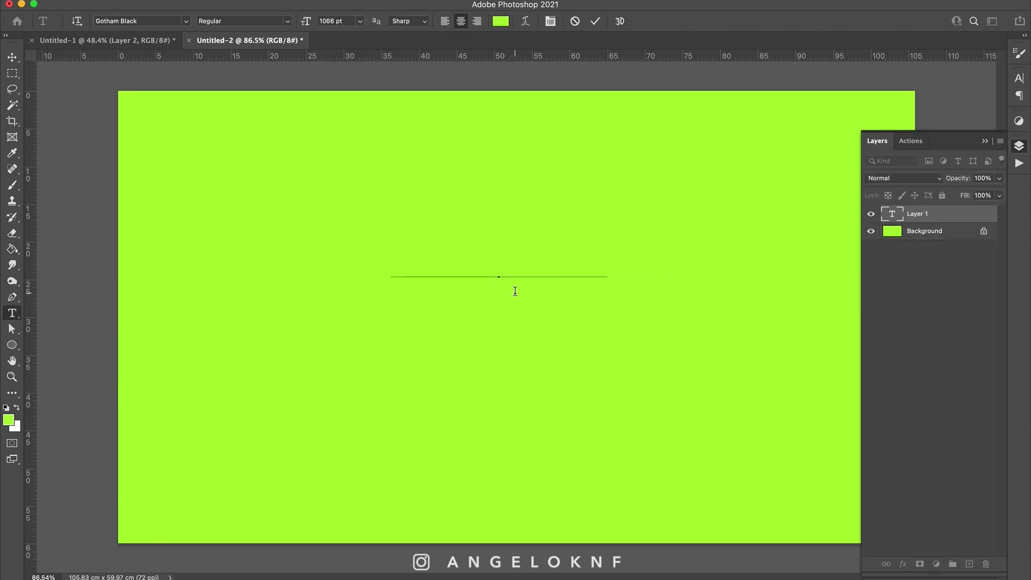
pyautogui.press('super+a')
pyautogui.click(501, 21)
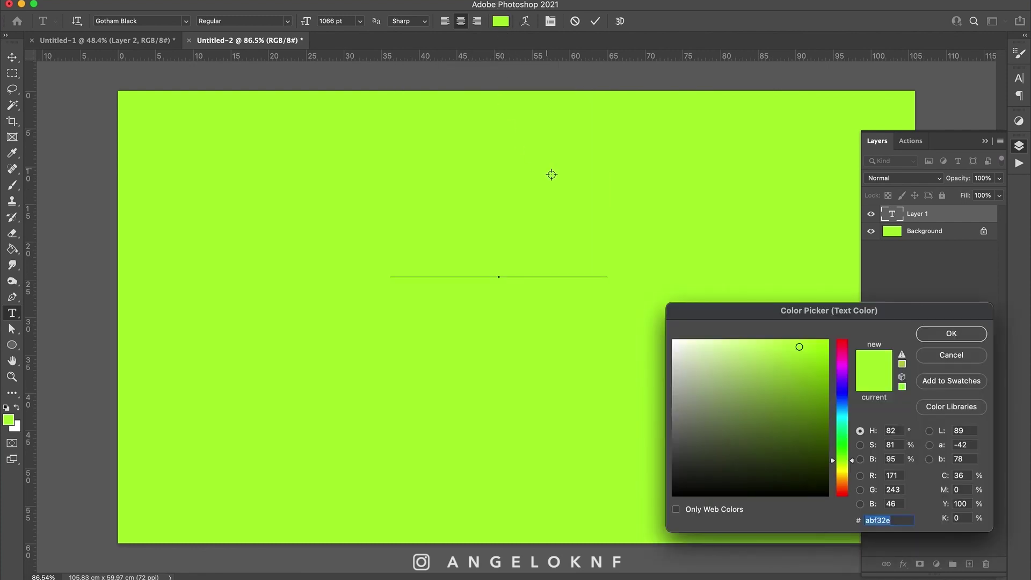
pyautogui.write('000000')
pyautogui.click(952, 333)
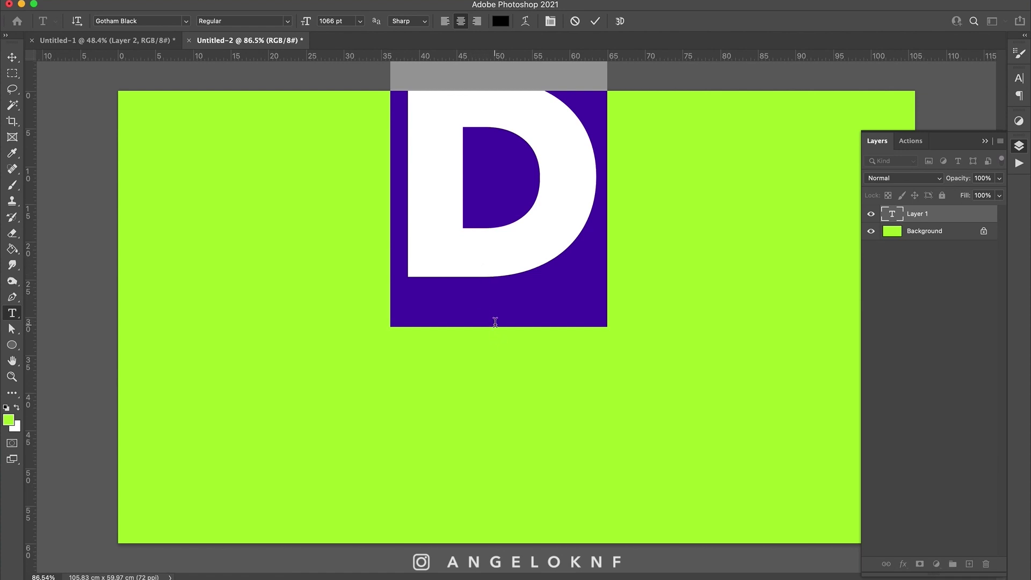
pyautogui.moveTo(487, 361); pyautogui.dragTo(500, 505)
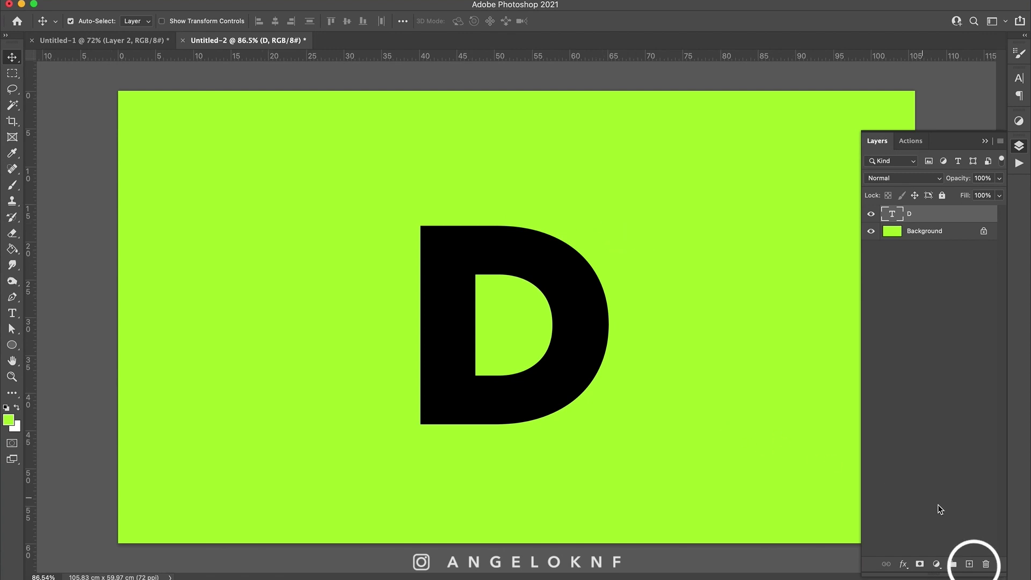
# - On a new layer, draw a closed wavy Pen tool path covering the upper-left corner of the D
pyautogui.click(971, 565)
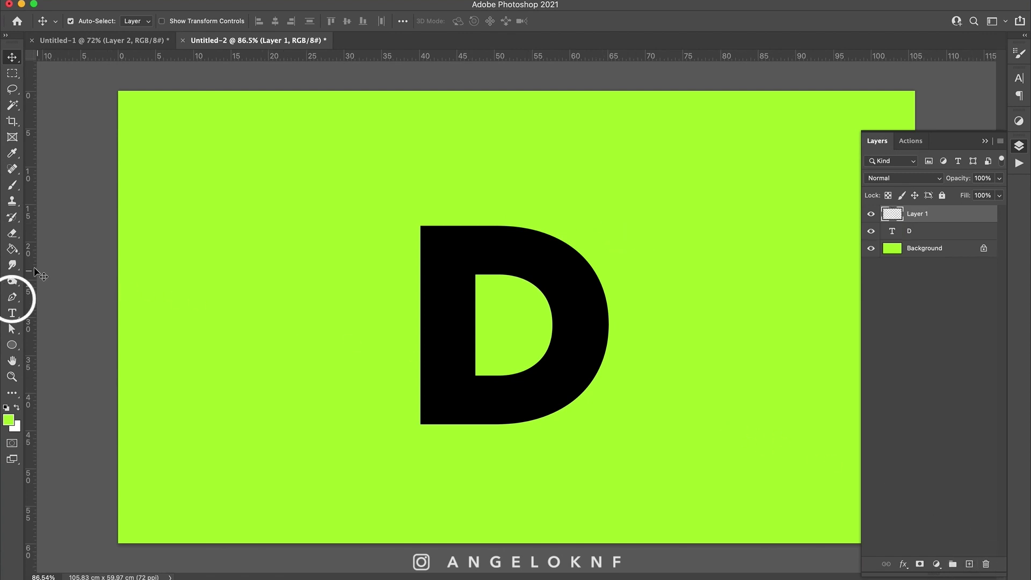
pyautogui.click(12, 297)
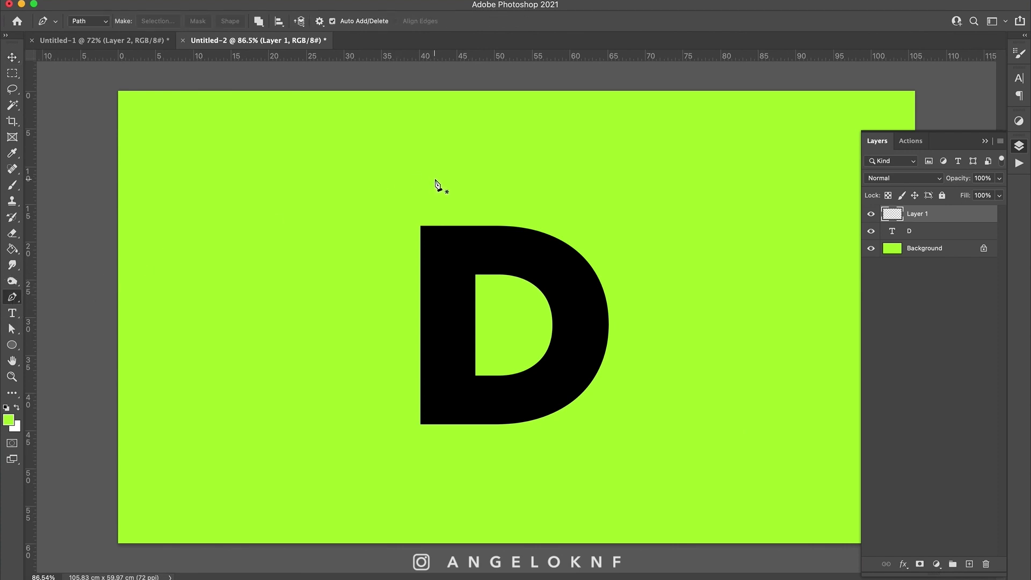
pyautogui.click(495, 219)
pyautogui.click(470, 232)
pyautogui.moveTo(456, 251); pyautogui.dragTo(396, 272)
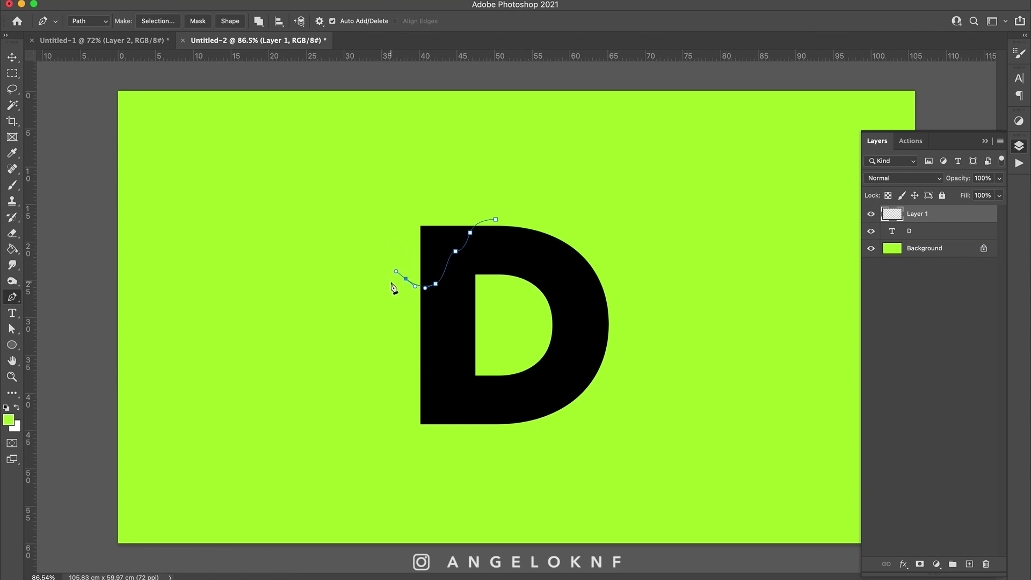
pyautogui.click(370, 260)
pyautogui.click(401, 195)
pyautogui.click(495, 206)
pyautogui.click(501, 215)
pyautogui.moveTo(504, 221); pyautogui.dragTo(514, 230)
# - Fill the path with the background green at 100% opacity in Normal mode, then dismiss the path
pyautogui.rightClick(518, 205)
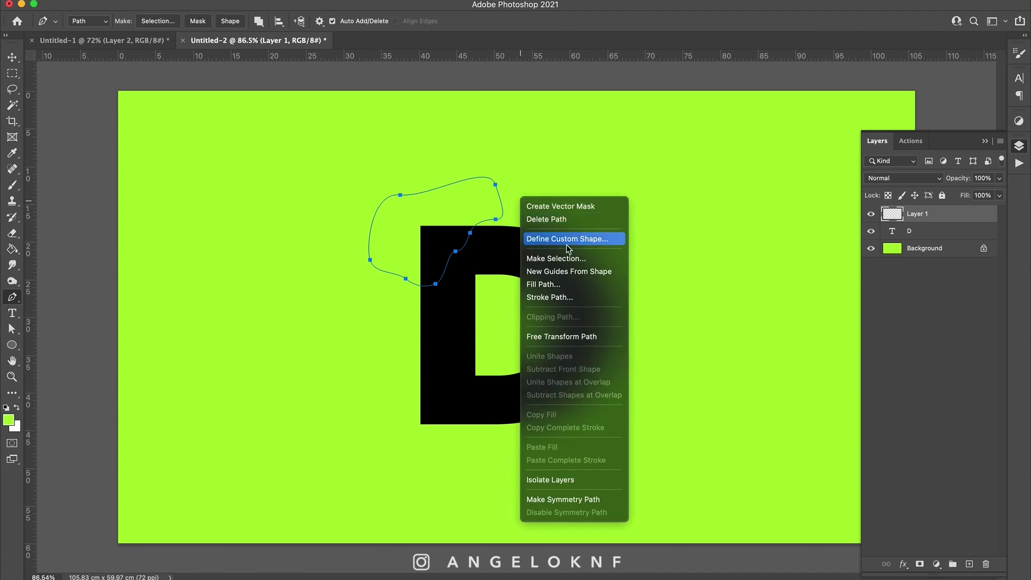
pyautogui.click(567, 286)
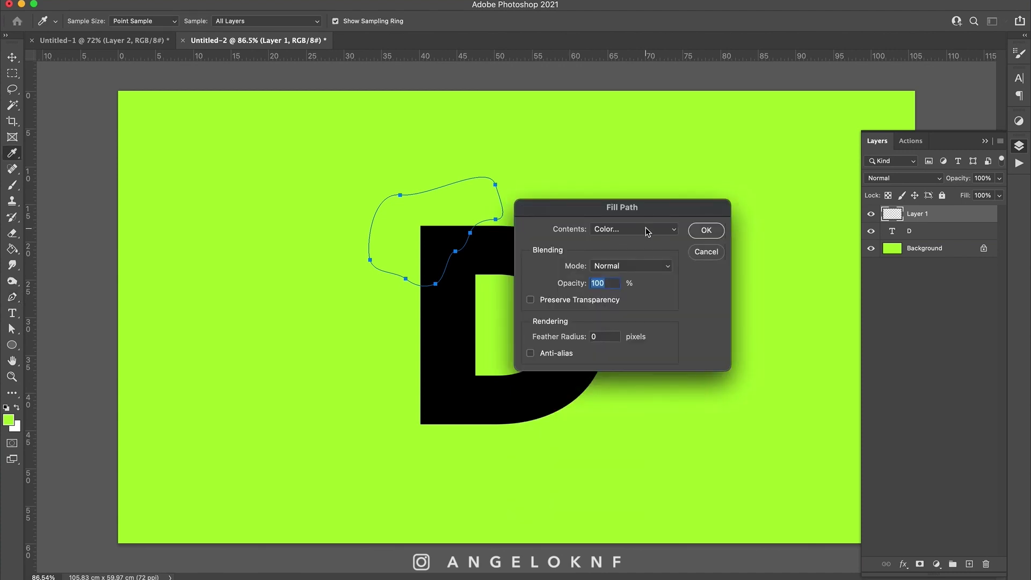
pyautogui.click(647, 231)
pyautogui.click(636, 230)
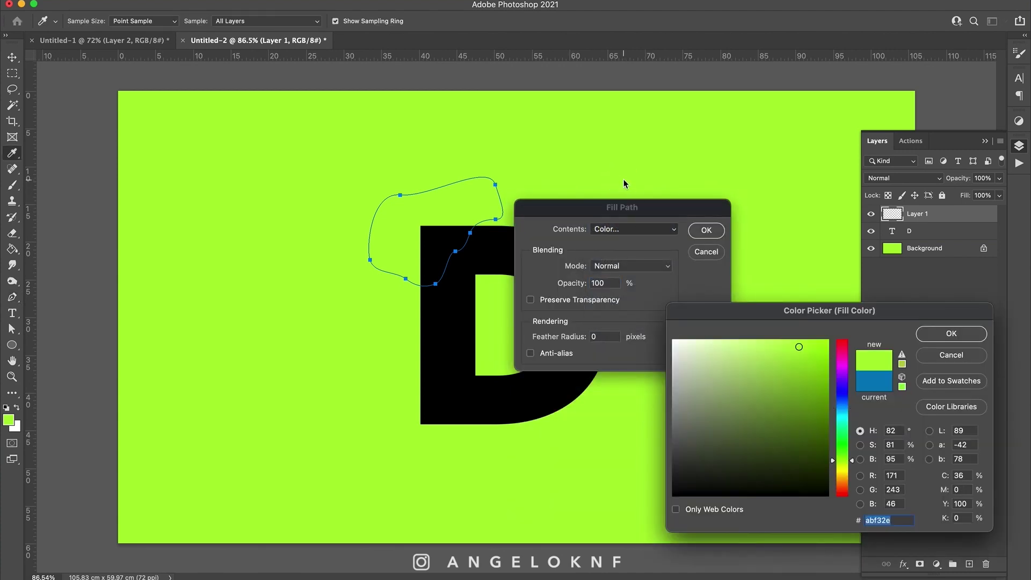
pyautogui.click(945, 334)
pyautogui.click(707, 230)
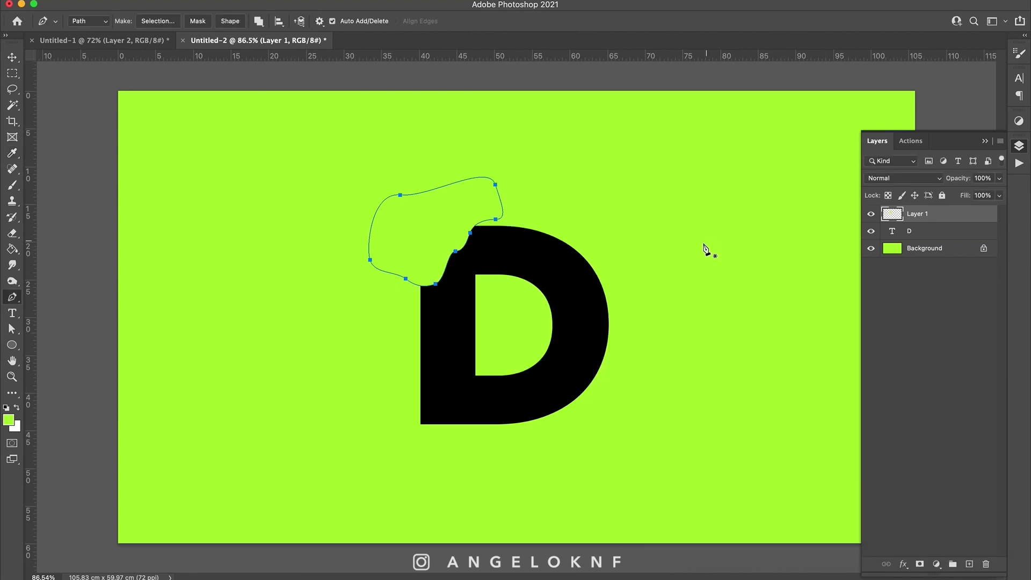
pyautogui.press('Return')
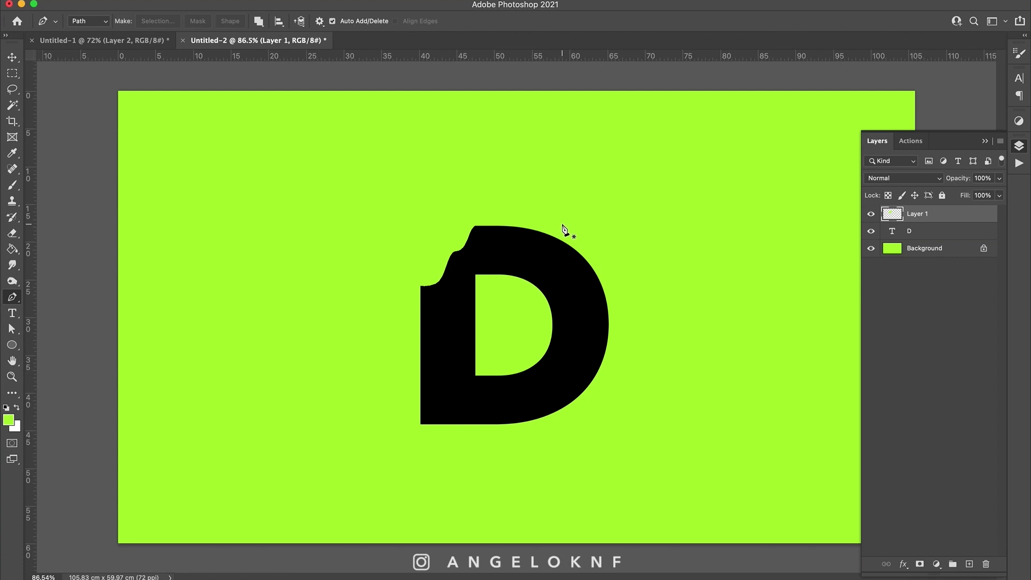
# - Draw a closed wavy path over the D's upper-right curve and fill it with the background green
pyautogui.moveTo(531, 223); pyautogui.dragTo(543, 226)
pyautogui.moveTo(578, 265); pyautogui.dragTo(602, 269)
pyautogui.click(610, 285)
pyautogui.click(649, 277)
pyautogui.click(617, 210)
pyautogui.click(559, 198)
pyautogui.click(531, 223)
pyautogui.rightClick(604, 255)
pyautogui.click(633, 329)
pyautogui.click(704, 251)
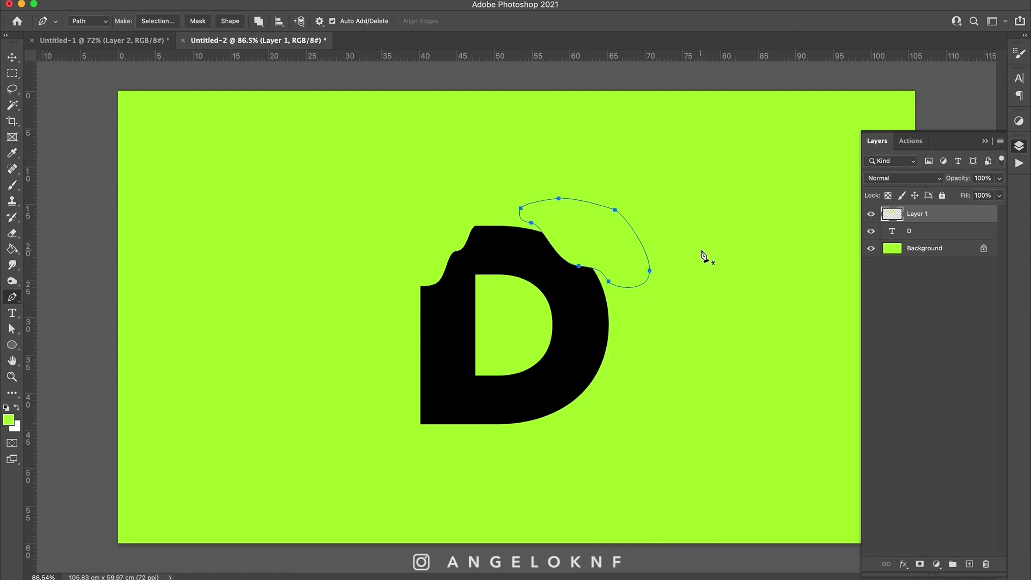
# - Draw a closed curved path over the D's lower-right curve, redoing one misplaced point, and fill it with the background green
pyautogui.click(516, 329)
pyautogui.moveTo(544, 347); pyautogui.dragTo(539, 362)
pyautogui.moveTo(579, 395); pyautogui.dragTo(597, 383)
pyautogui.press('super+z')
pyautogui.moveTo(614, 394); pyautogui.dragTo(615, 402)
pyautogui.moveTo(574, 436); pyautogui.dragTo(558, 436)
pyautogui.moveTo(539, 425); pyautogui.dragTo(550, 416)
pyautogui.moveTo(528, 366)
pyautogui.mouseDown()
pyautogui.moveTo(520, 346)
pyautogui.moveTo(511, 365)
pyautogui.mouseUp()
pyautogui.click(517, 328)
pyautogui.rightClick(647, 344)
pyautogui.click(676, 417)
pyautogui.press('Return')
pyautogui.press('Return')
# - Draw a closed wavy path over the D's lower-left corner and fill it with the background green
pyautogui.moveTo(399, 376); pyautogui.dragTo(414, 370)
pyautogui.moveTo(446, 384); pyautogui.dragTo(478, 415)
pyautogui.moveTo(486, 435); pyautogui.dragTo(465, 468)
pyautogui.moveTo(382, 459); pyautogui.dragTo(382, 436)
pyautogui.click(400, 376)
pyautogui.rightClick(436, 408)
pyautogui.press('Return')
# - Draw a narrow curved path down through the D's right side and fill it with the background green
pyautogui.moveTo(560, 255); pyautogui.dragTo(570, 264)
pyautogui.moveTo(578, 324); pyautogui.dragTo(578, 340)
pyautogui.moveTo(567, 383)
pyautogui.mouseDown()
pyautogui.moveTo(555, 375)
pyautogui.moveTo(594, 399)
pyautogui.moveTo(588, 377)
pyautogui.mouseUp()
pyautogui.moveTo(584, 325); pyautogui.dragTo(586, 309)
pyautogui.moveTo(594, 269); pyautogui.dragTo(604, 273)
pyautogui.moveTo(621, 251); pyautogui.dragTo(612, 238)
pyautogui.moveTo(566, 212); pyautogui.dragTo(556, 213)
pyautogui.click(560, 255)
pyautogui.rightClick(638, 295)
pyautogui.click(671, 381)
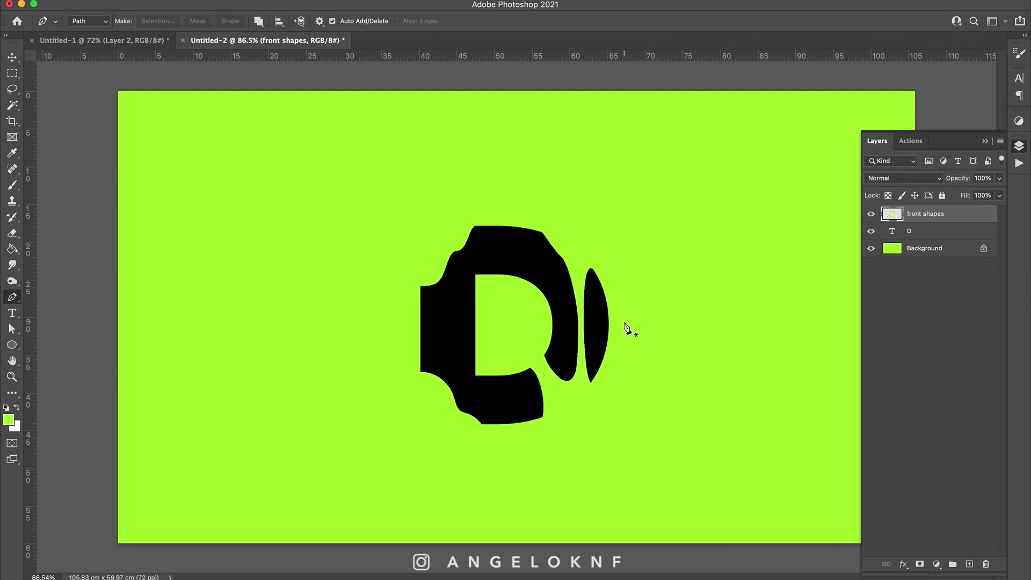
# - Add an empty layer beneath the D and set up a soft 87 px brush with black (#000000) as foreground color
pyautogui.click(970, 565)
pyautogui.moveTo(923, 227); pyautogui.dragTo(920, 253)
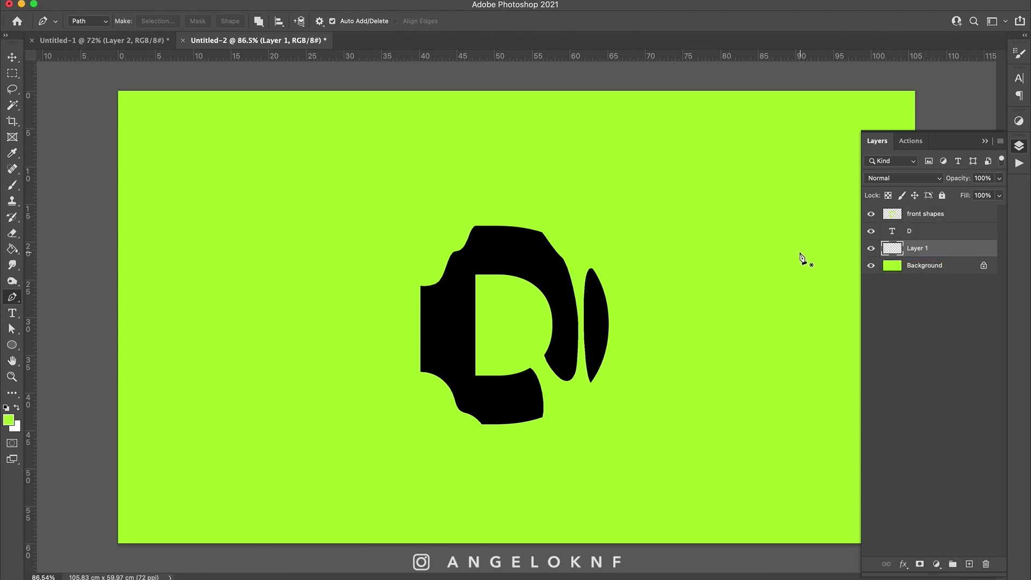
pyautogui.click(12, 185)
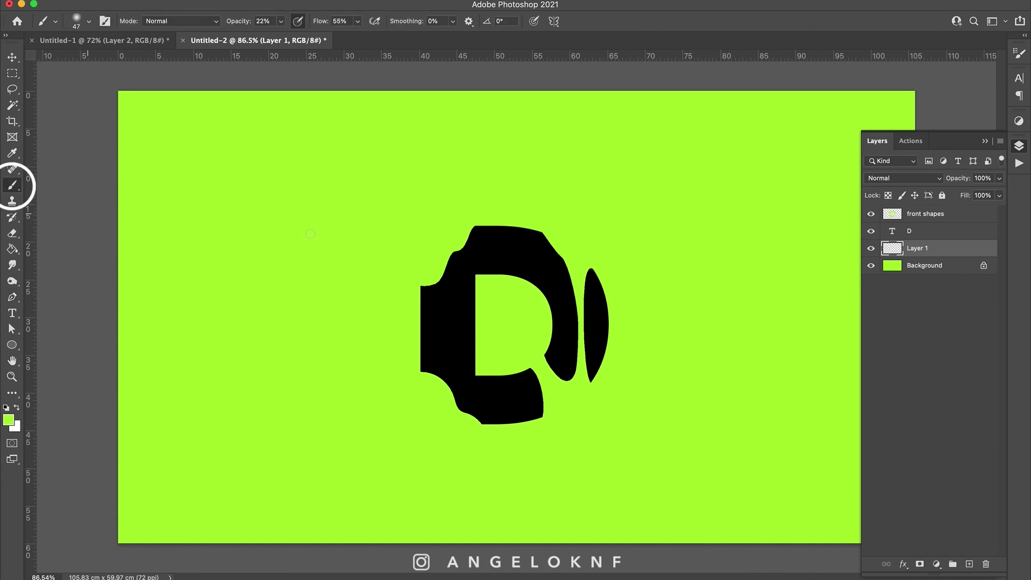
pyautogui.rightClick(368, 211)
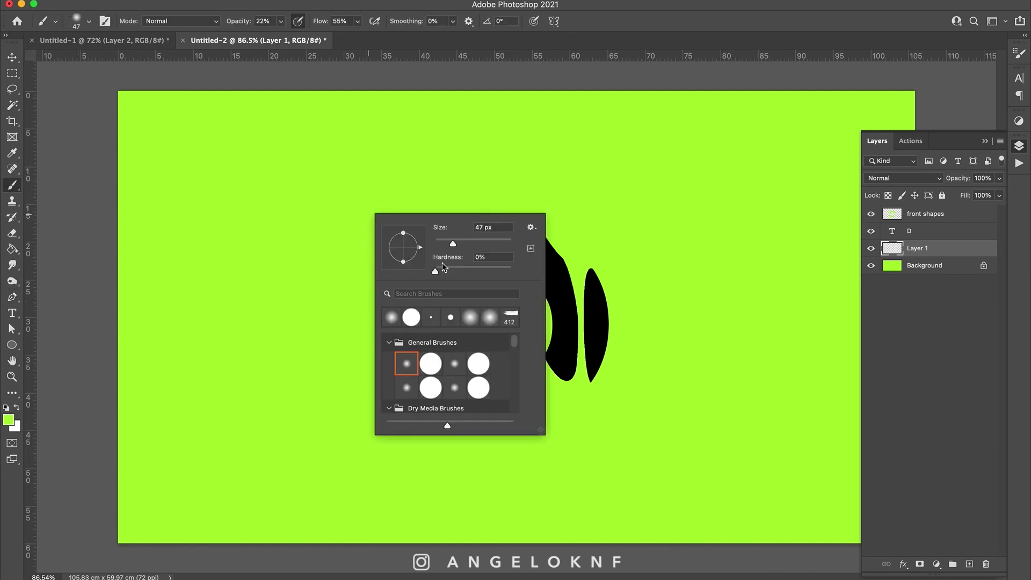
pyautogui.moveTo(453, 244); pyautogui.dragTo(466, 244)
pyautogui.click(9, 419)
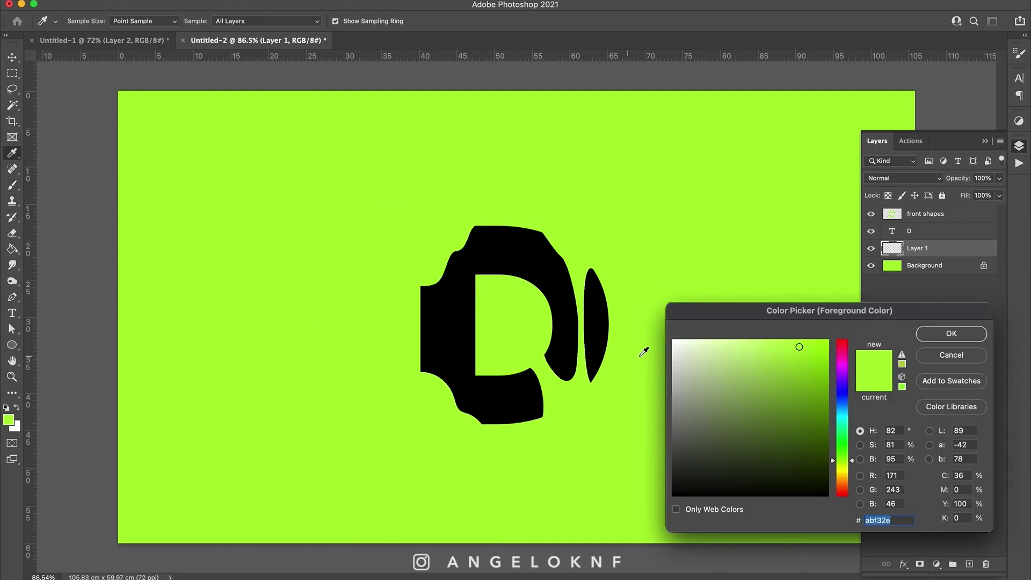
pyautogui.moveTo(693, 362); pyautogui.dragTo(673, 494)
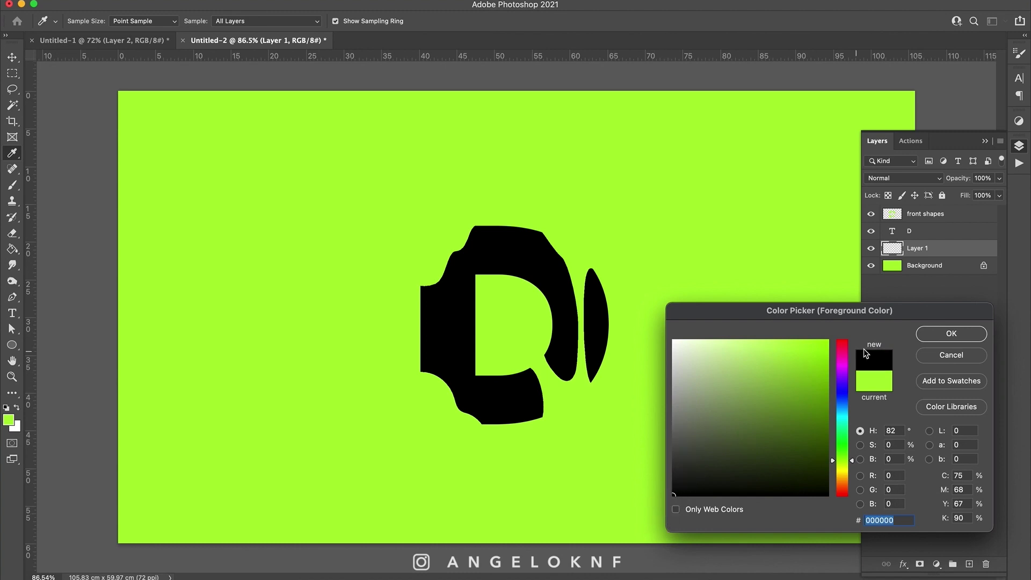
pyautogui.click(933, 341)
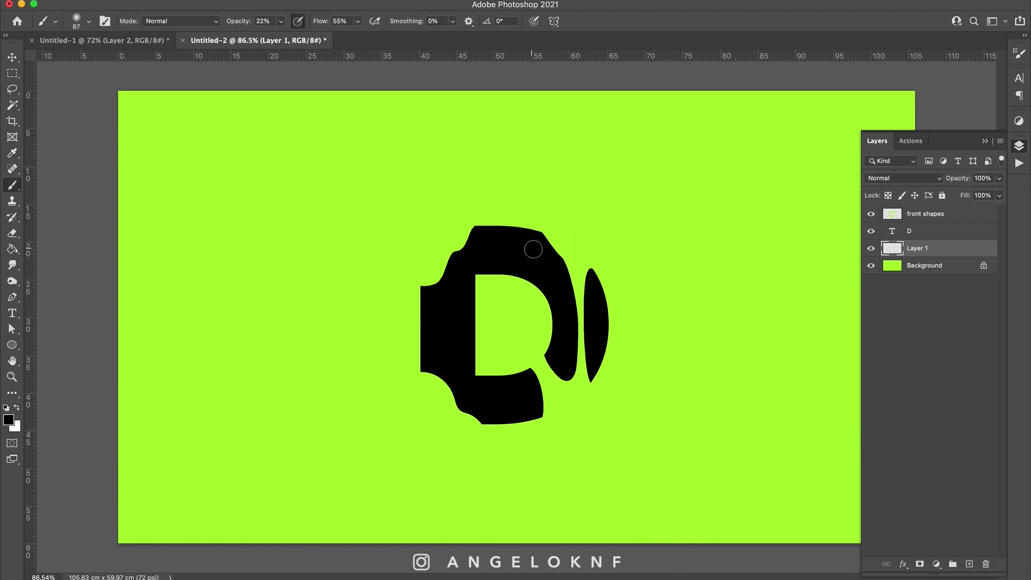
# - Paint soft black shadows at 100% opacity with an enlarged brush around the cut ends of the D
pyautogui.press('0')
pyautogui.press(']')
pyautogui.press(']')
pyautogui.press(']')
pyautogui.click(421, 293)
pyautogui.click(484, 228)
pyautogui.click(530, 230)
pyautogui.click(598, 282)
pyautogui.click(598, 371)
pyautogui.click(549, 348)
pyautogui.click(478, 421)
pyautogui.click(422, 364)
# - Switch to a hard round 70 px brush and work on the shadows in the D's inner left corners
pyautogui.rightClick(486, 373)
pyautogui.doubleClick(524, 477)
pyautogui.moveTo(472, 356); pyautogui.dragTo(497, 376)
pyautogui.moveTo(472, 314); pyautogui.dragTo(504, 271)
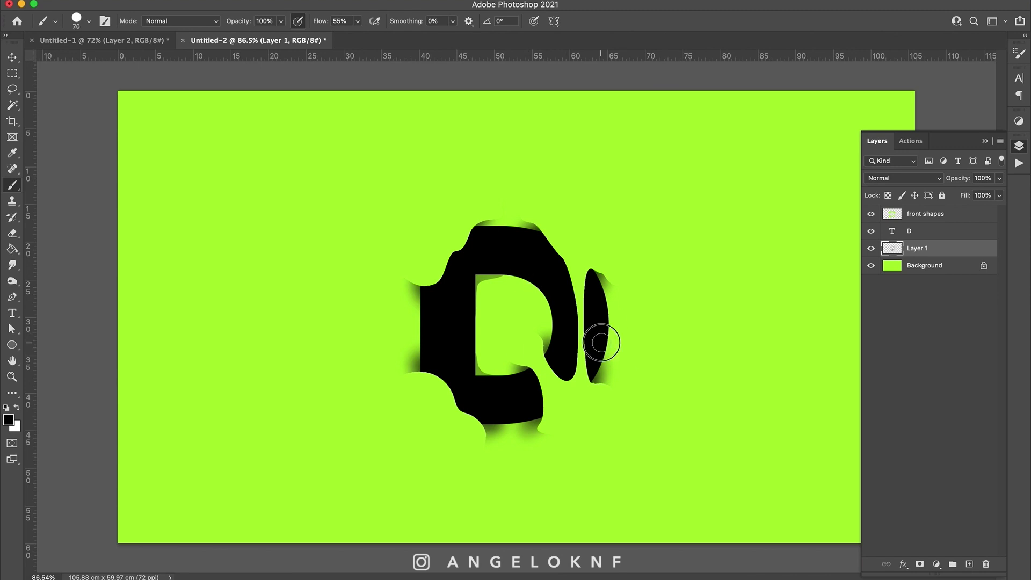
# - Shape the shadows at the cut edges of the D into tapered curves with a larger tip
pyautogui.press(']')
pyautogui.press(']')
pyautogui.press(']')
pyautogui.press(']')
pyautogui.press(']')
pyautogui.click(605, 388)
pyautogui.click(605, 280)
pyautogui.click(413, 283)
pyautogui.click(412, 370)
pyautogui.click(485, 434)
pyautogui.click(491, 226)
pyautogui.click(523, 364)
pyautogui.click(543, 338)
pyautogui.click(419, 376)
# - Trim the shadows beside the D's lower-right cut edges into clean curves using a hard round eraser
pyautogui.press('e')
pyautogui.rightClick(585, 375)
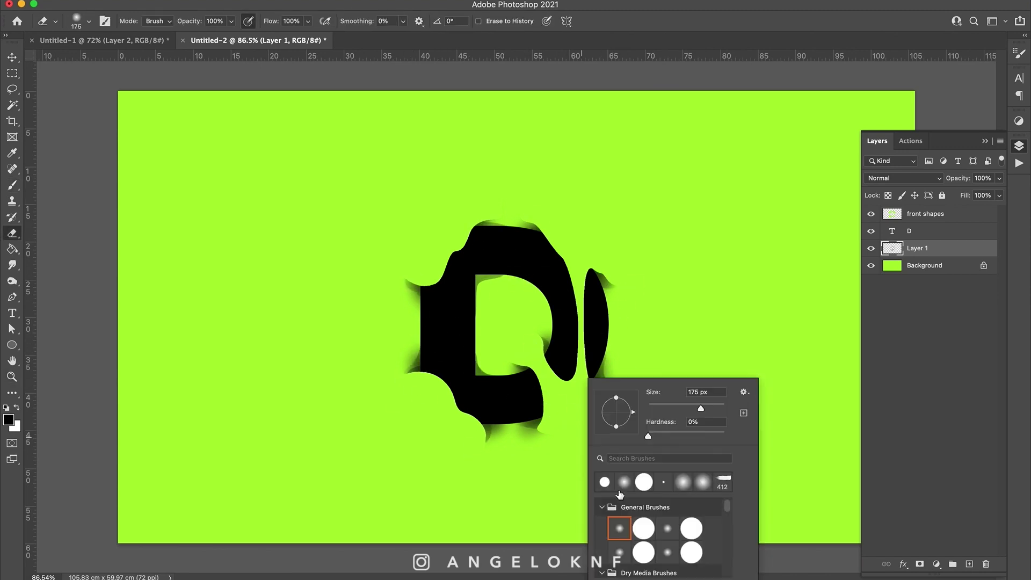
pyautogui.doubleClick(645, 526)
pyautogui.press(']')
pyautogui.press(']')
pyautogui.press(']')
pyautogui.click(613, 397)
pyautogui.moveTo(542, 434); pyautogui.dragTo(519, 442)
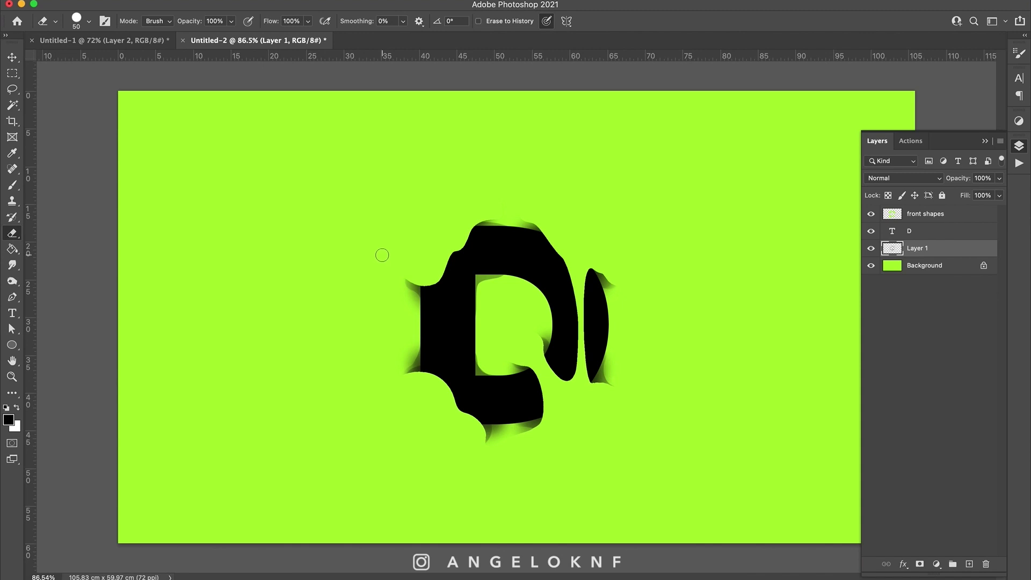
# - Set up a hard round 19 px brush with pen pressure controlling its size
pyautogui.press('m')
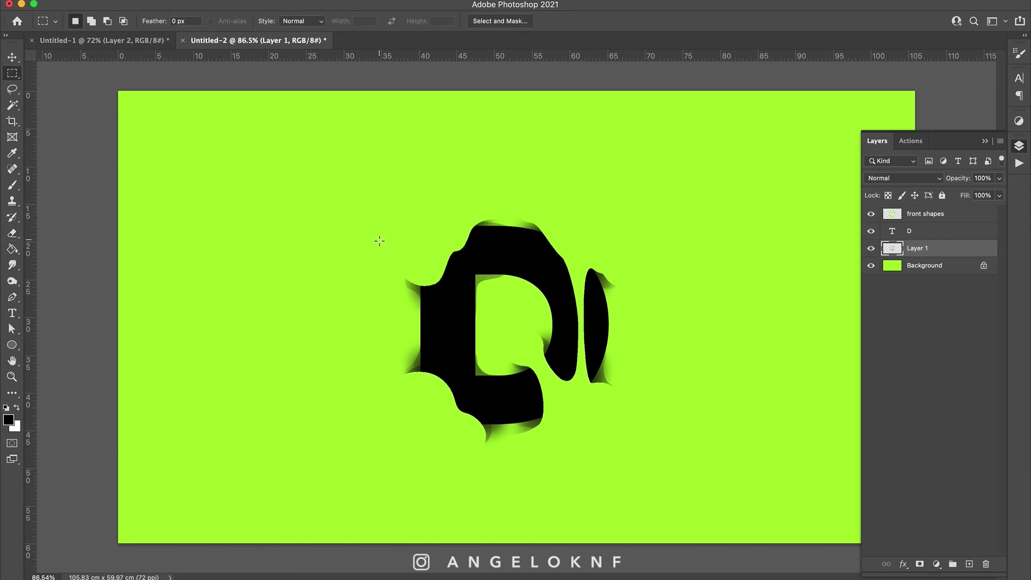
pyautogui.press('b')
pyautogui.rightClick(373, 243)
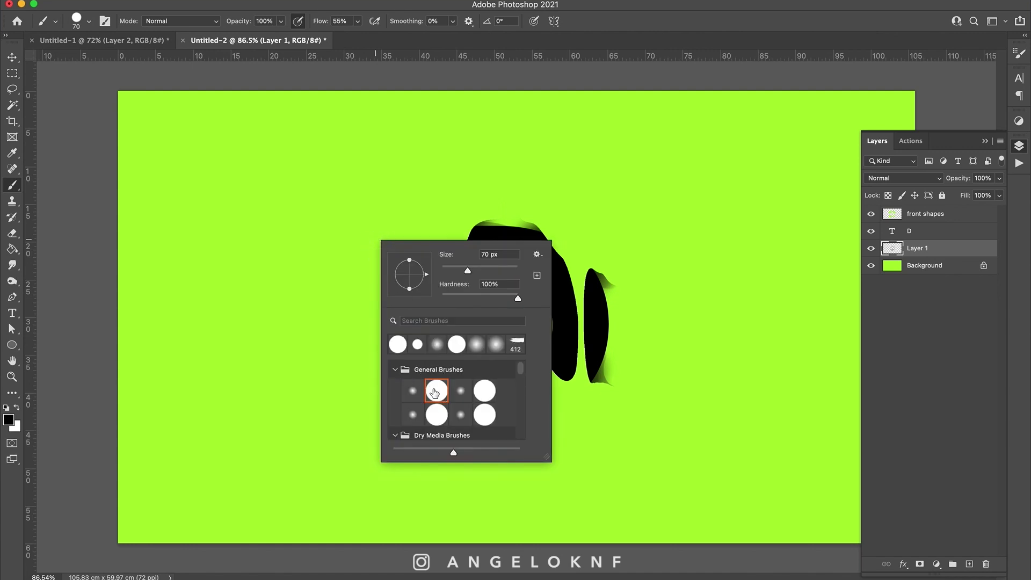
pyautogui.moveTo(467, 270); pyautogui.dragTo(448, 270)
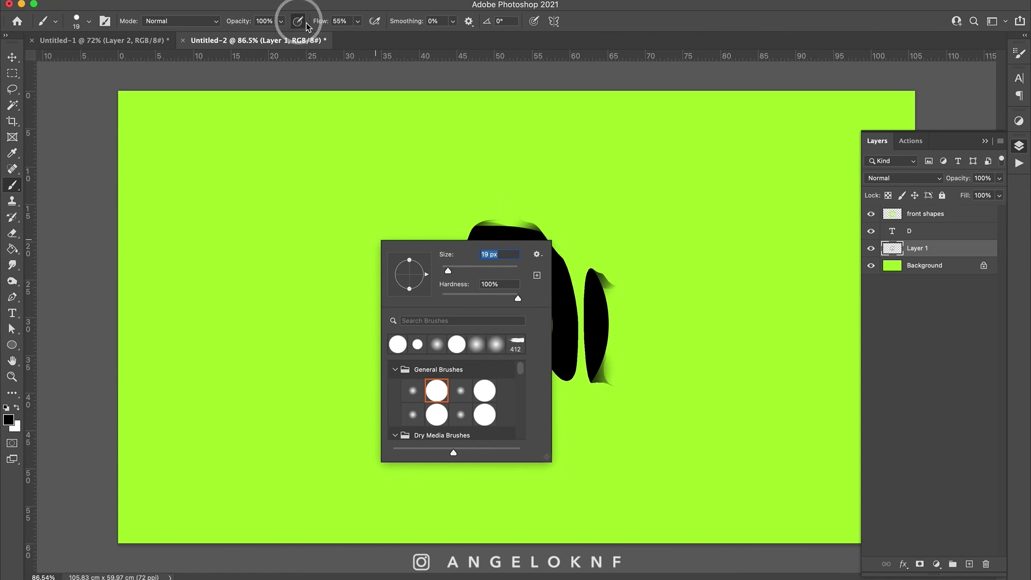
pyautogui.click(532, 22)
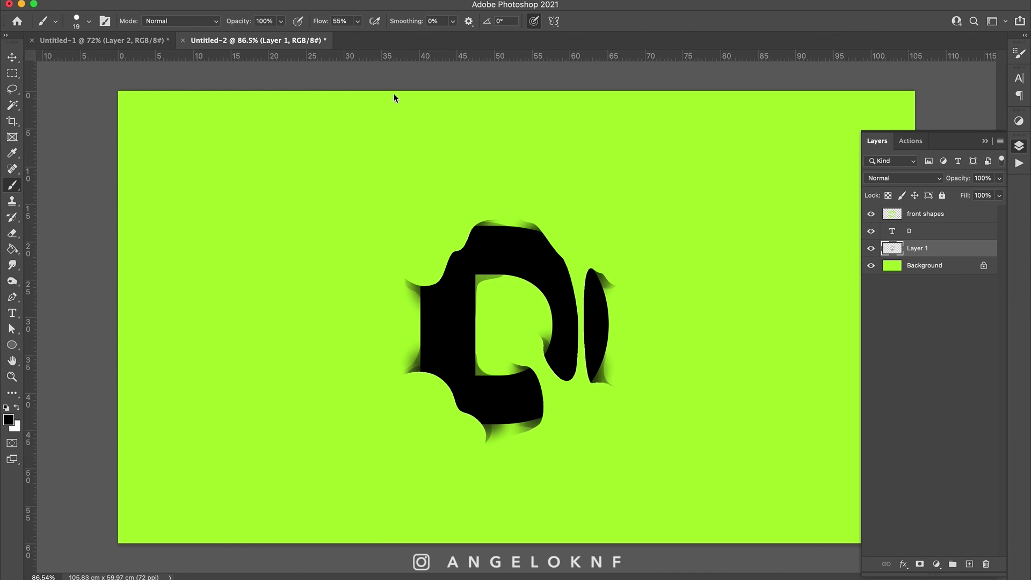
# - Sample the background green as foreground color and make it slightly darker
pyautogui.click(9, 419)
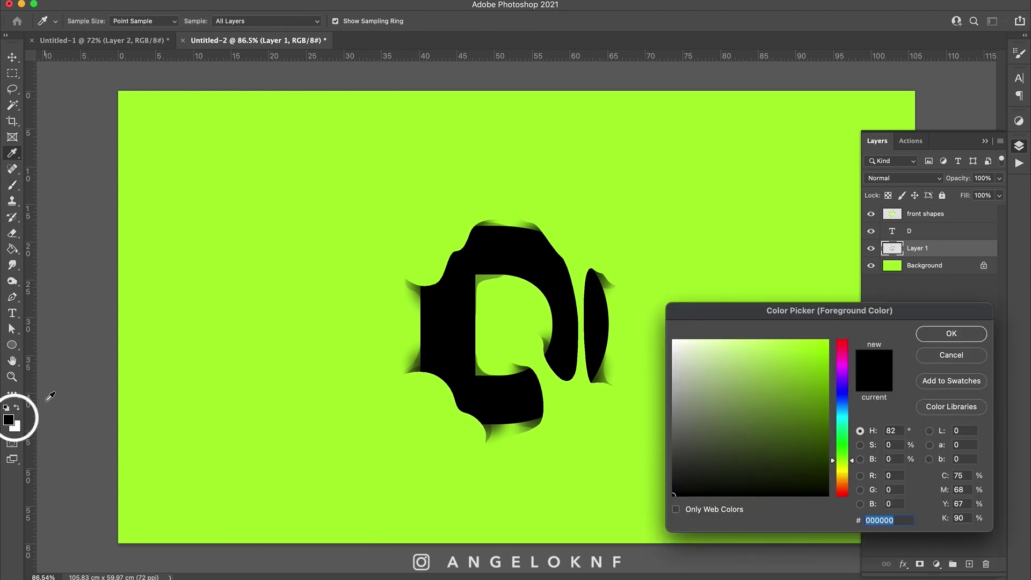
pyautogui.click(348, 264)
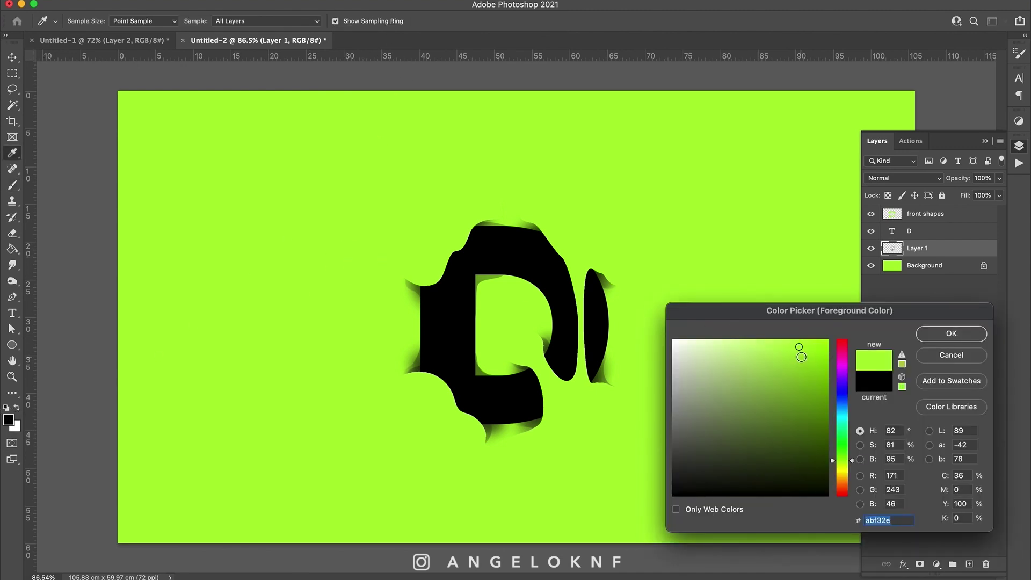
pyautogui.press('Return')
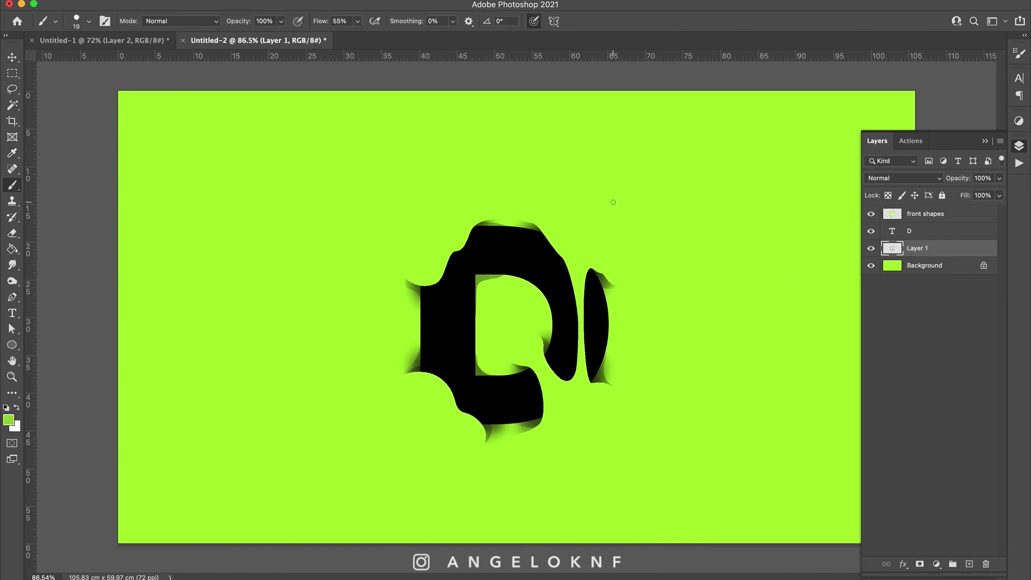
# - Draw an open right-angled path tracing the D's hidden upper-left corner with the Pen tool
pyautogui.press('p')
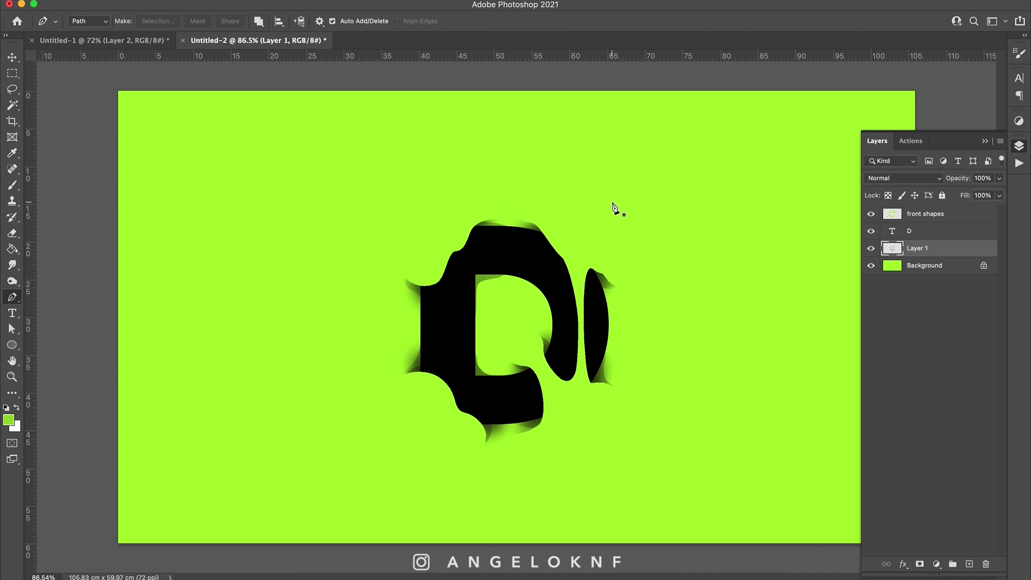
pyautogui.click(449, 226)
pyautogui.click(421, 227)
pyautogui.click(422, 263)
pyautogui.press('b')
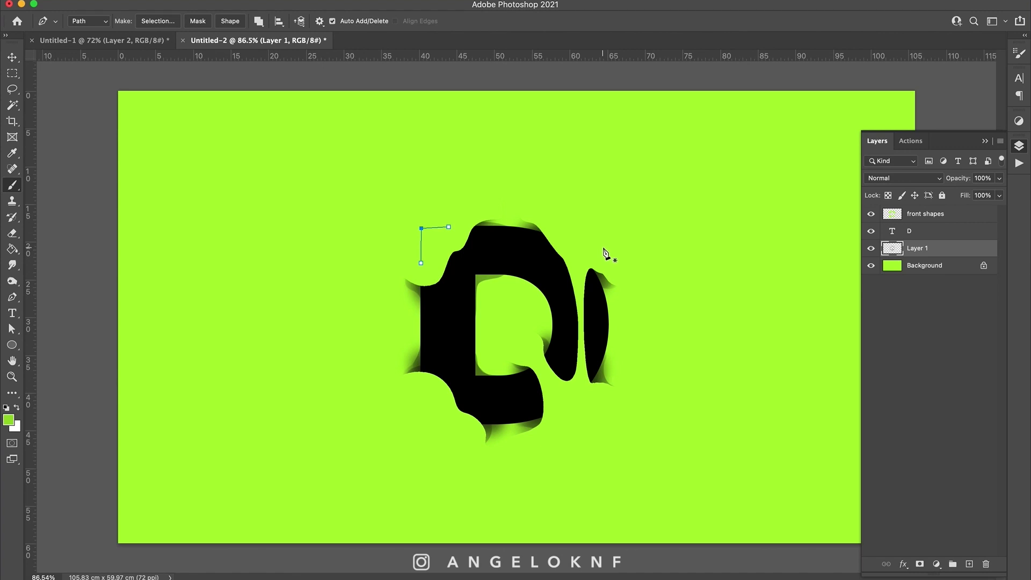
# - Add a new layer on top and stroke the corner path on it using Brush with Simulate Pressure
pyautogui.click(970, 564)
pyautogui.moveTo(944, 250); pyautogui.dragTo(946, 214)
pyautogui.rightClick(547, 251)
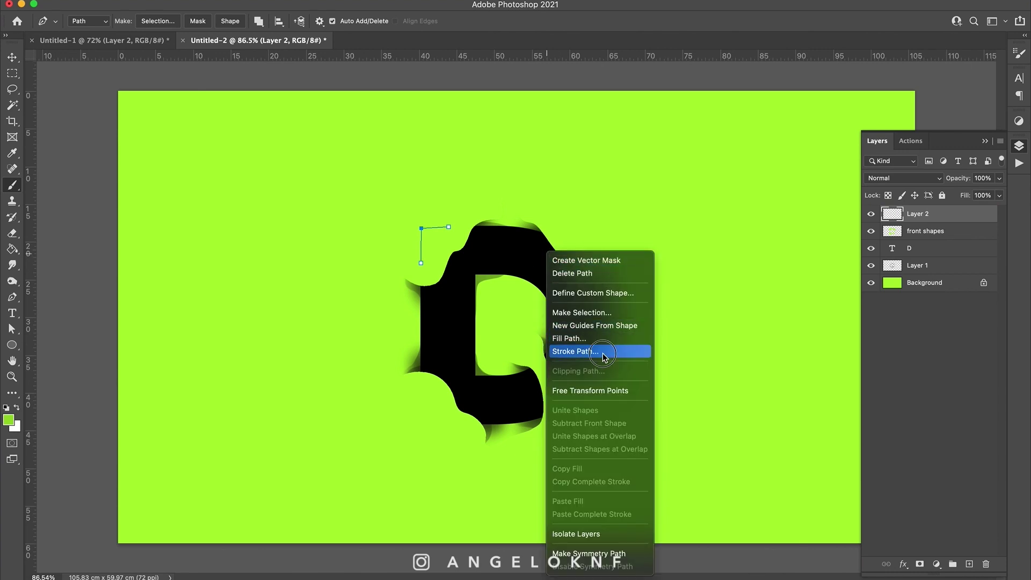
pyautogui.click(575, 351)
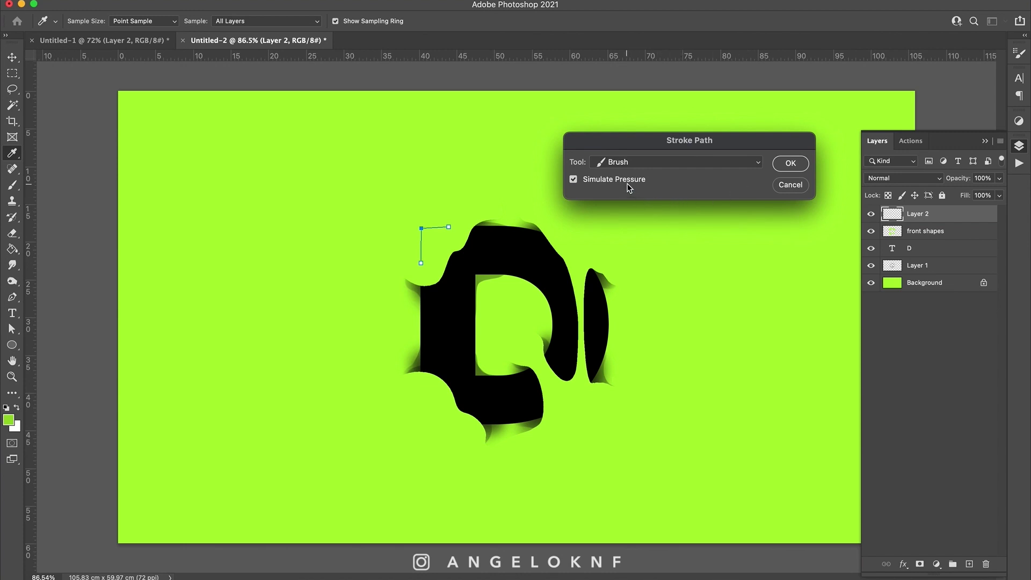
pyautogui.click(787, 164)
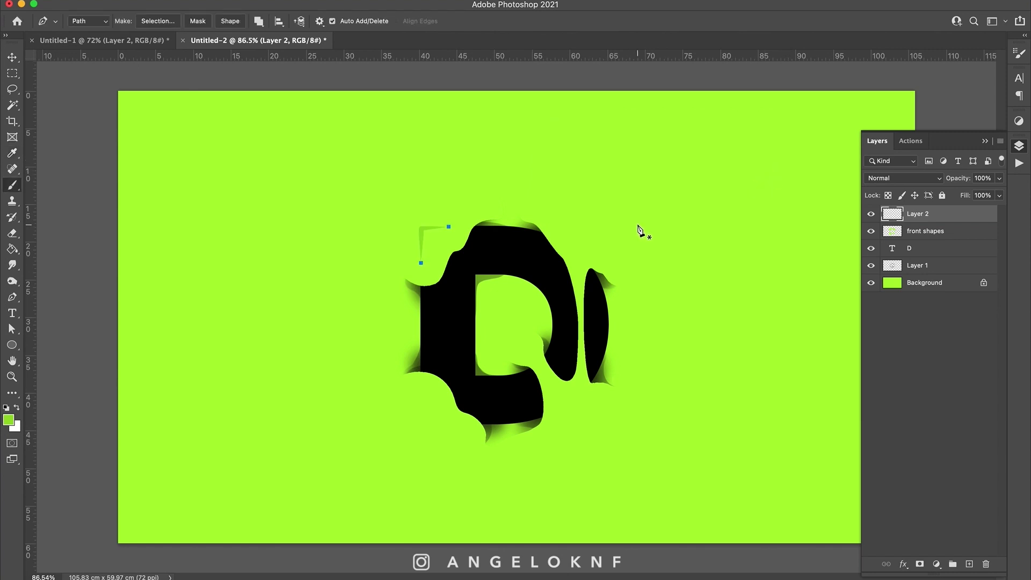
pyautogui.press('Return')
# - Draw a short curved path beside the D's upper-right cut and stroke it with the pressure-simulated brush
pyautogui.click(547, 229)
pyautogui.moveTo(563, 251); pyautogui.dragTo(576, 288)
pyautogui.rightClick(586, 242)
pyautogui.click(615, 339)
pyautogui.click(785, 169)
pyautogui.press('Return')
# - Draw a short curved path beside the D's cut lower end and stroke it with the pressure-simulated brush
pyautogui.click(544, 382)
pyautogui.click(527, 436)
pyautogui.rightClick(567, 409)
pyautogui.click(596, 500)
pyautogui.click(790, 166)
pyautogui.press('Return')
# - Draw a curved path around the pointed tip of the D's right stroke and stroke it with the pressure-simulated brush
pyautogui.click(545, 366)
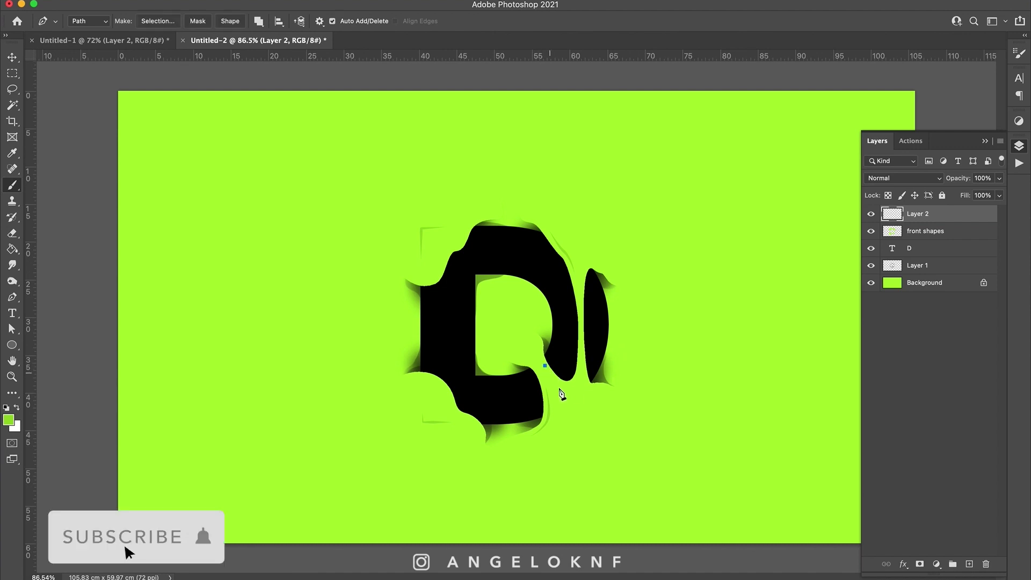
pyautogui.moveTo(569, 387); pyautogui.dragTo(581, 355)
pyautogui.rightClick(582, 356)
pyautogui.click(610, 451)
pyautogui.click(791, 166)
pyautogui.press('Return')
# - Draw a curved path along the D's lower-left cutout and stroke it with the pressure-simulated brush
pyautogui.click(404, 375)
pyautogui.moveTo(451, 400); pyautogui.dragTo(467, 427)
pyautogui.rightClick(470, 363)
pyautogui.click(497, 460)
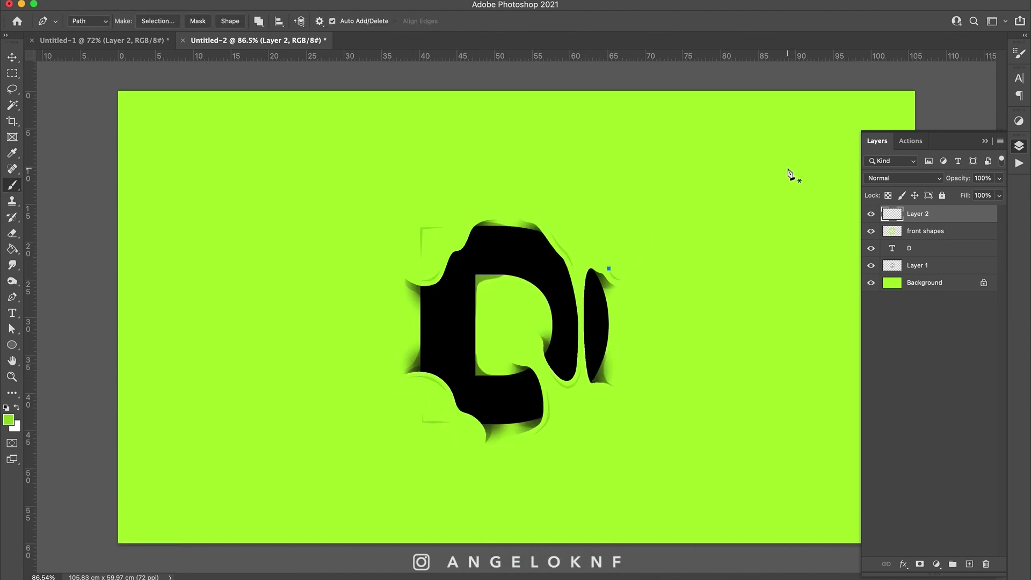
pyautogui.press('b')
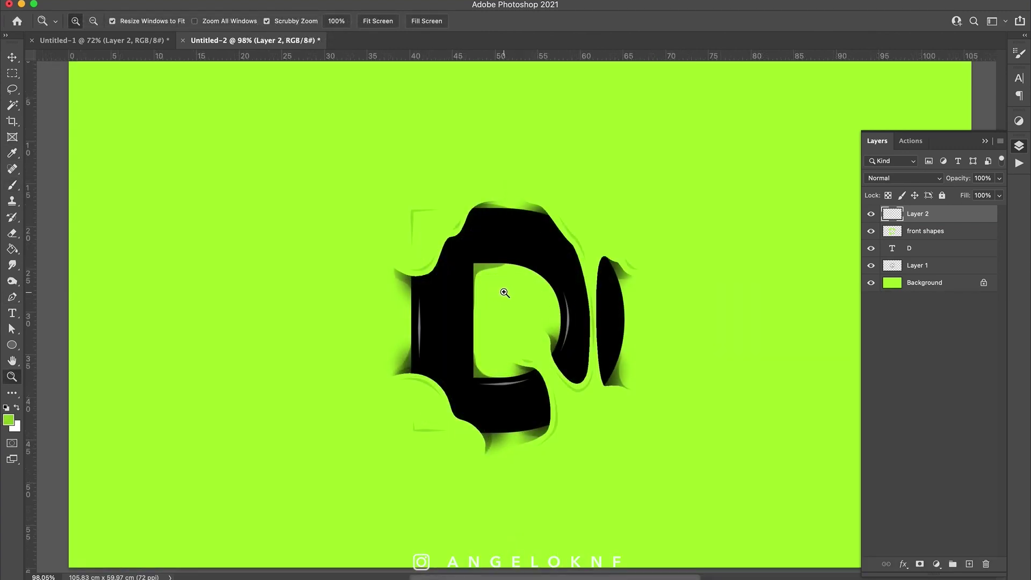